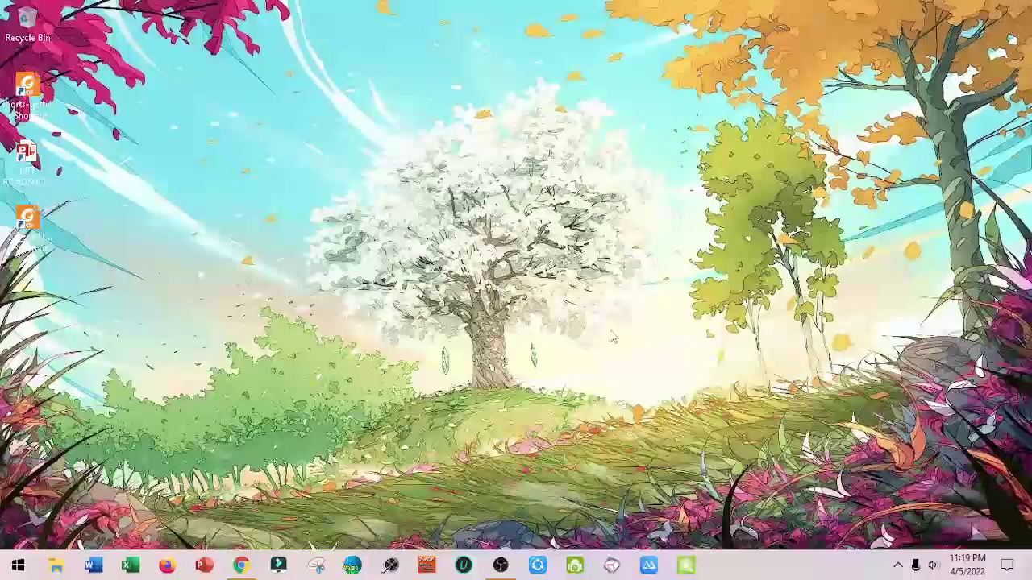
Bring Chrome back up and scroll through the channel's Videos list, then return to the top.
click(241, 565)
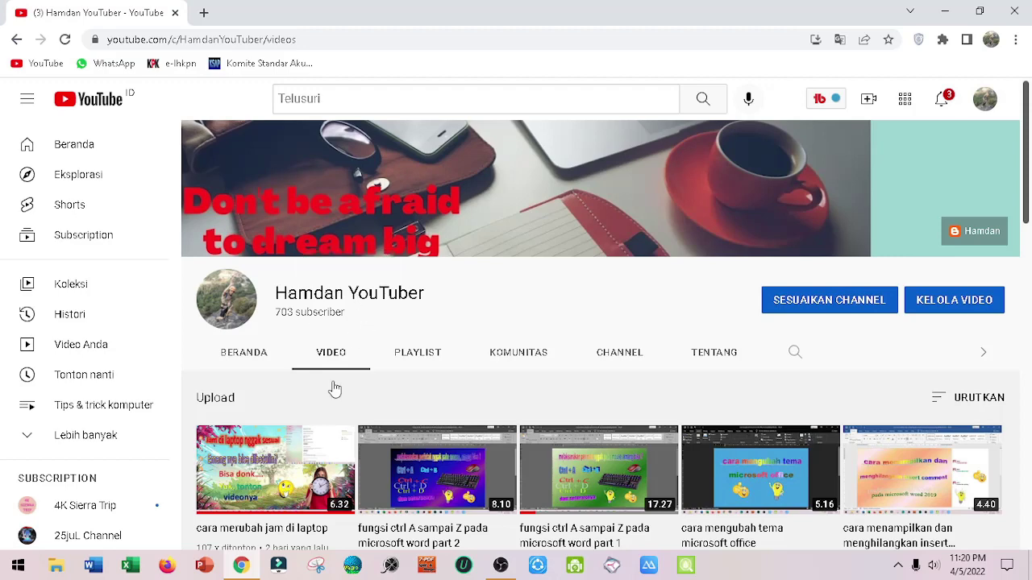
scroll(532, 378, down, 2)
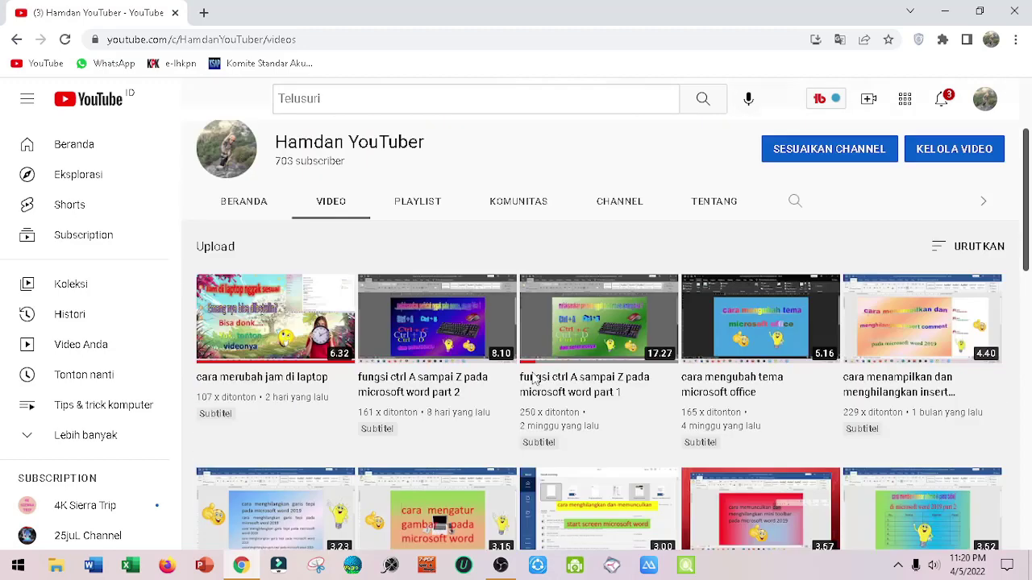
scroll(506, 373, down, 1)
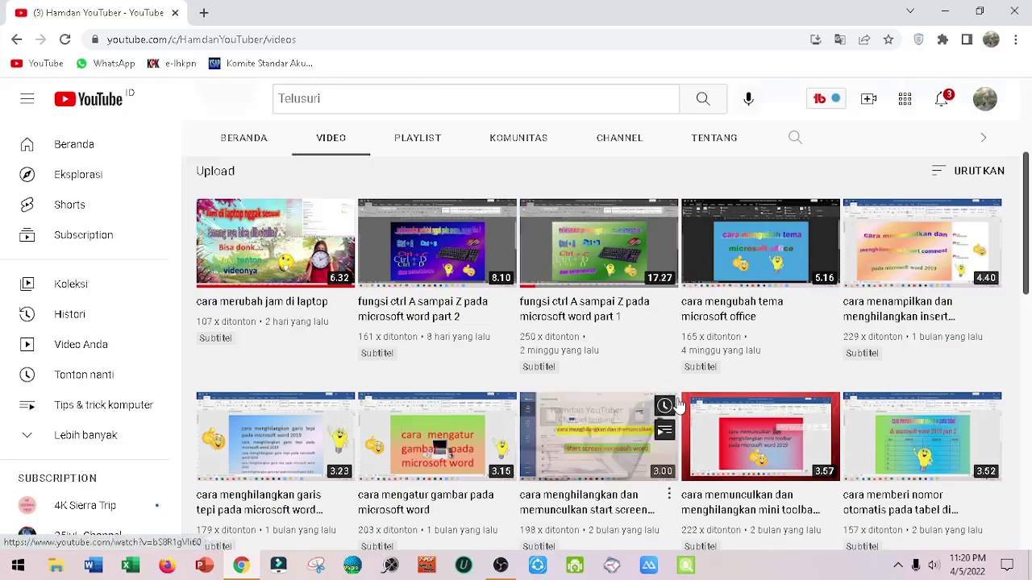
scroll(419, 451, down, 2)
scroll(440, 413, down, 1)
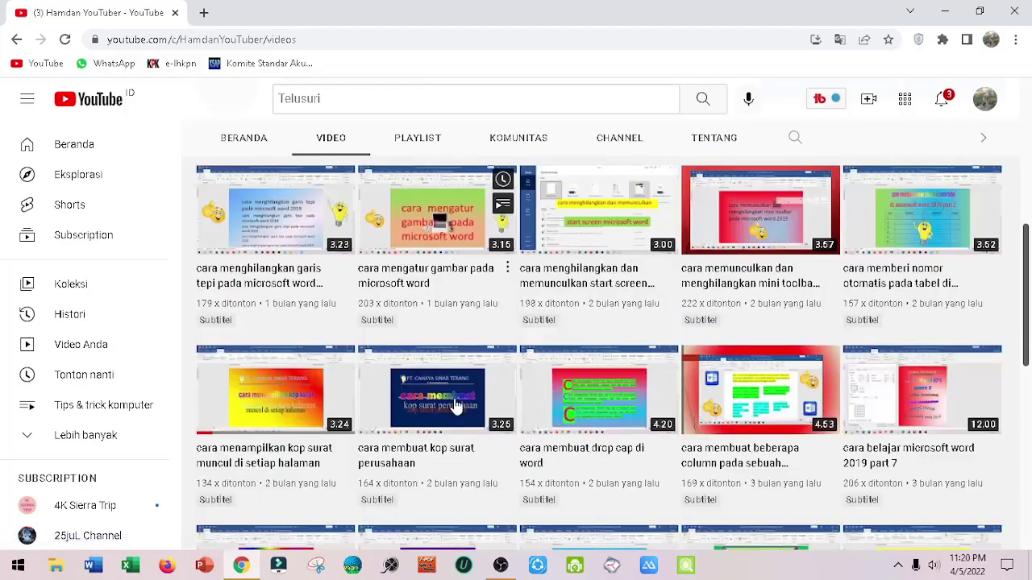
scroll(456, 405, down, 4)
scroll(455, 405, down, 4)
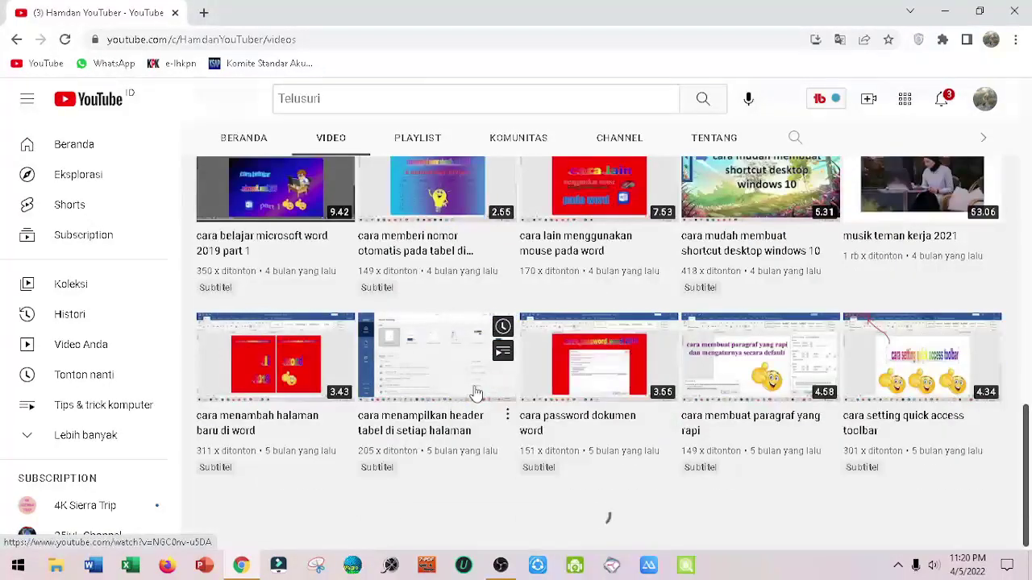
scroll(476, 393, down, 5)
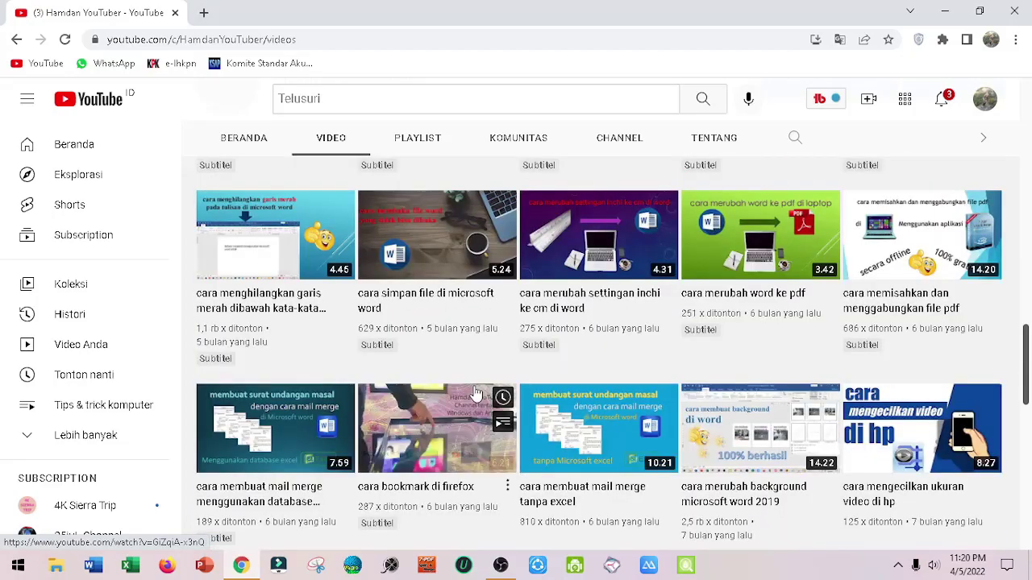
scroll(476, 393, down, 3)
scroll(476, 393, down, 1)
scroll(476, 392, down, 2)
scroll(476, 392, down, 2)
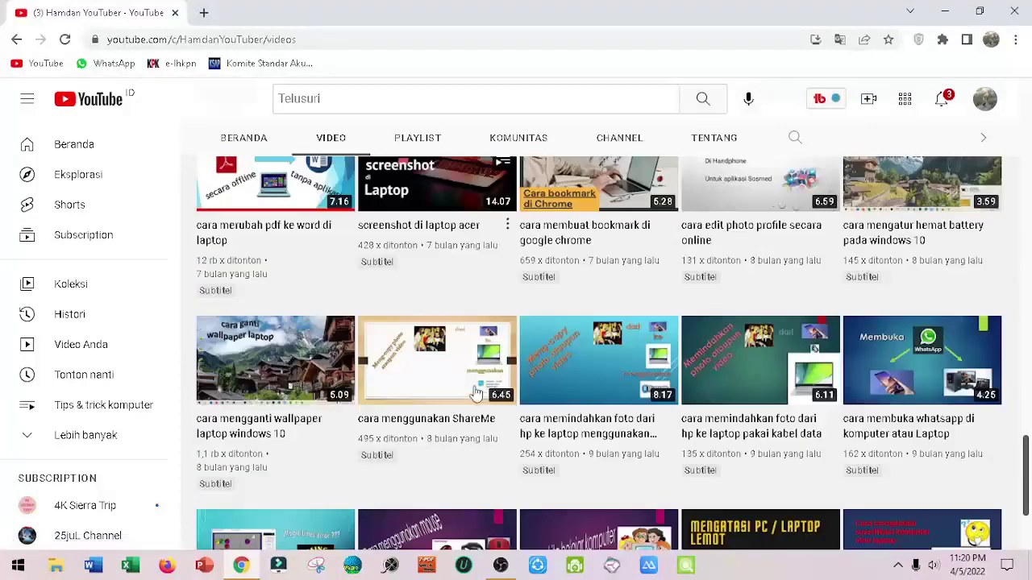
drag(1025, 477, 1027, 508)
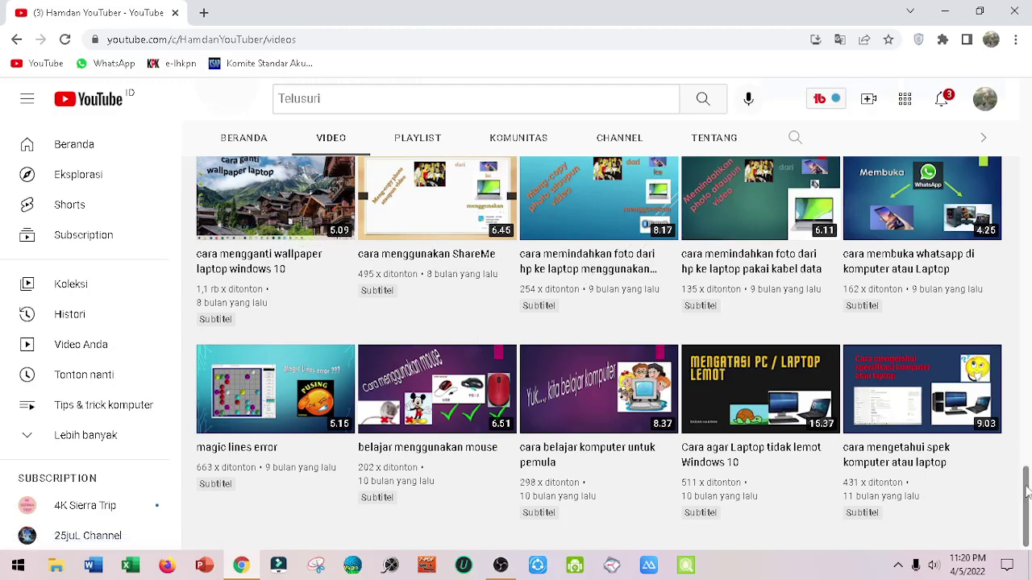
drag(1027, 488, 1028, 115)
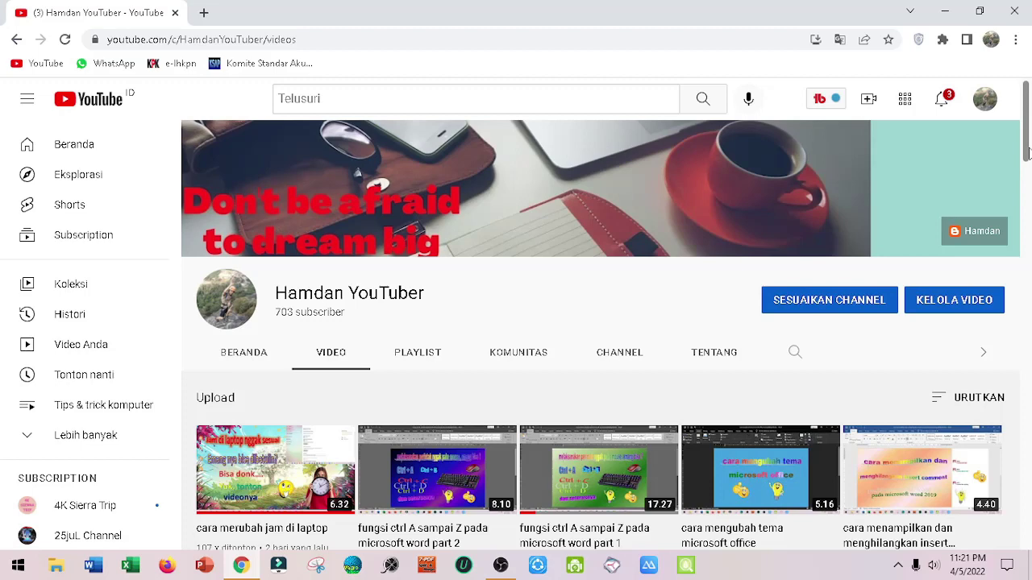
mouse_move(436, 467)
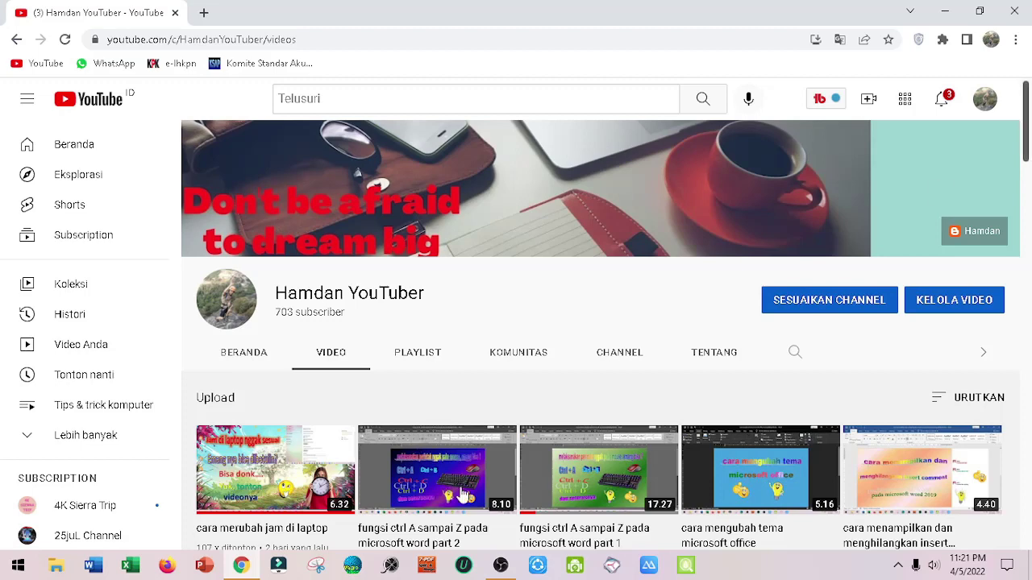
scroll(530, 476, down, 1)
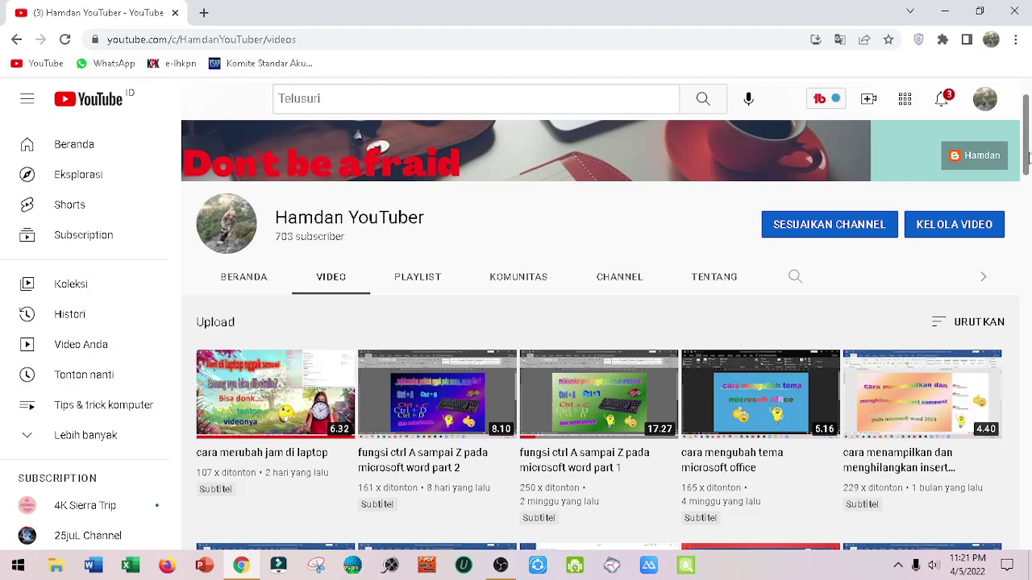
drag(1027, 149, 1027, 141)
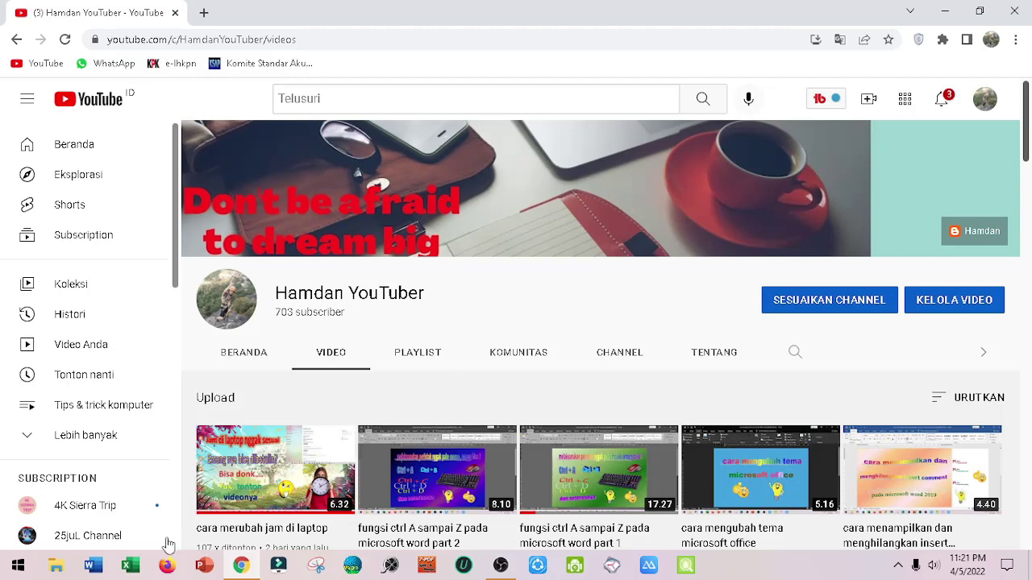
Start a blank Word document and open Page Setup on the Paper tab.
click(95, 567)
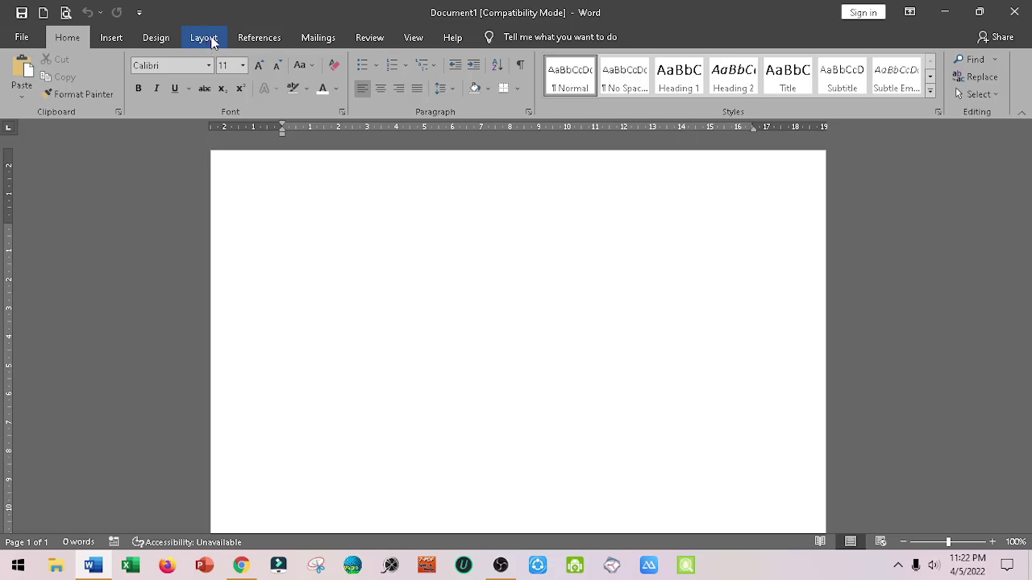
click(216, 39)
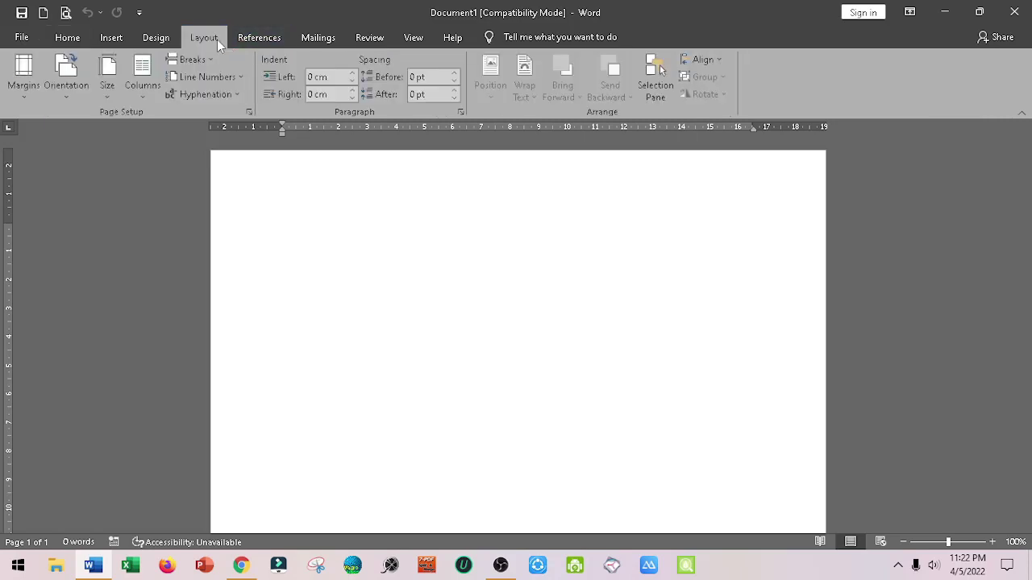
click(249, 112)
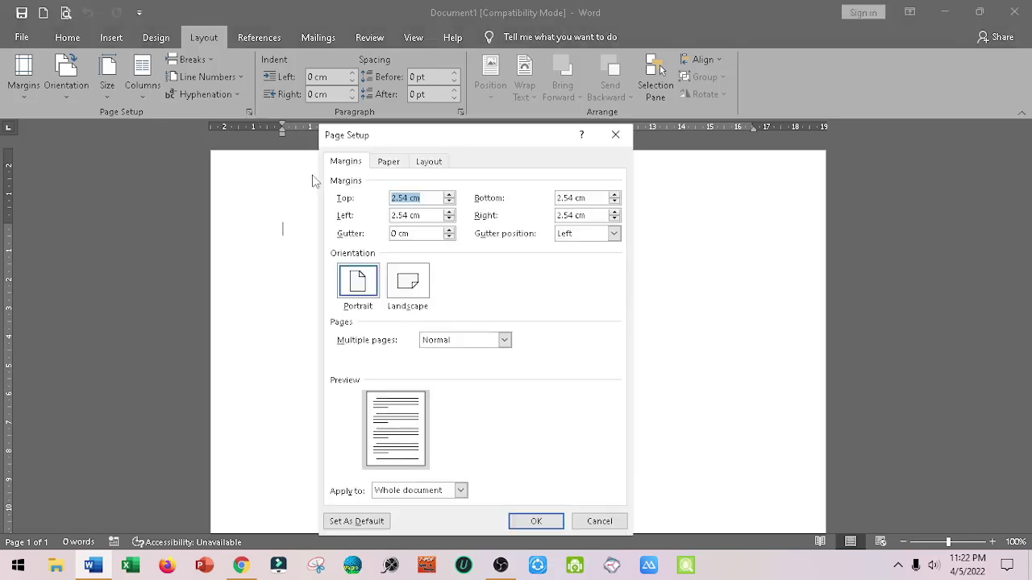
click(387, 164)
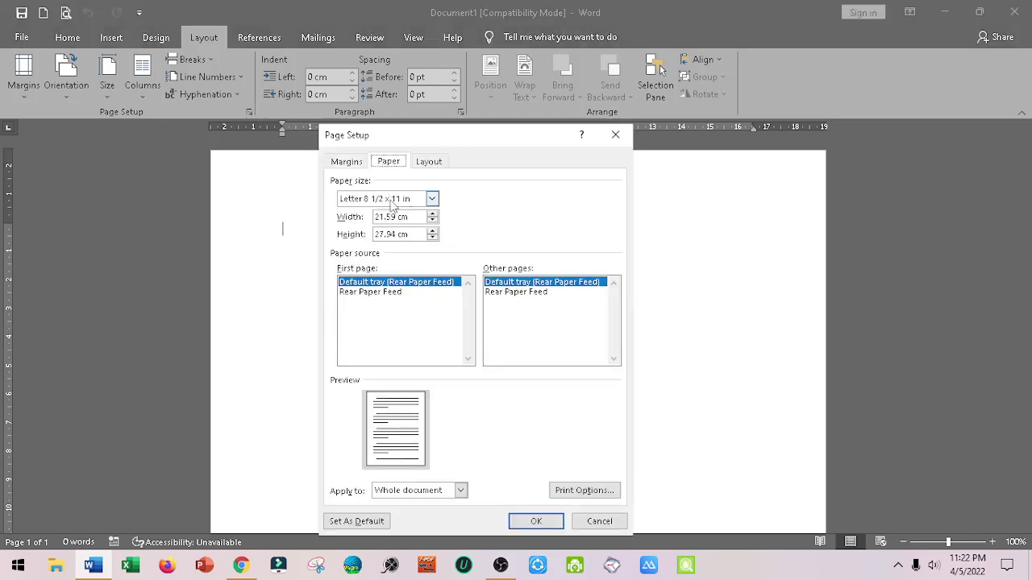
Browse the Paper size dropdown to see the available paper sizes.
click(432, 200)
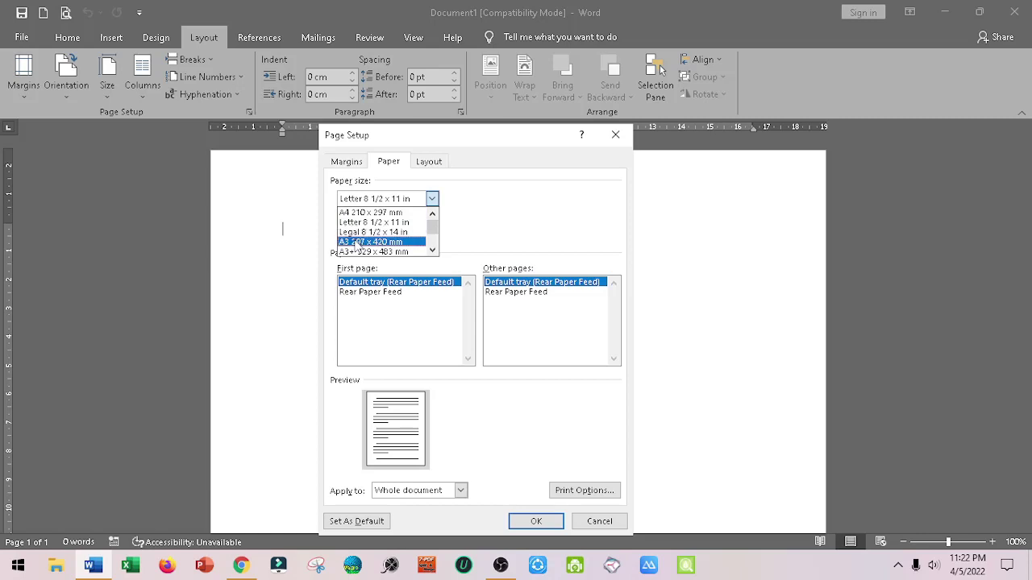
click(433, 250)
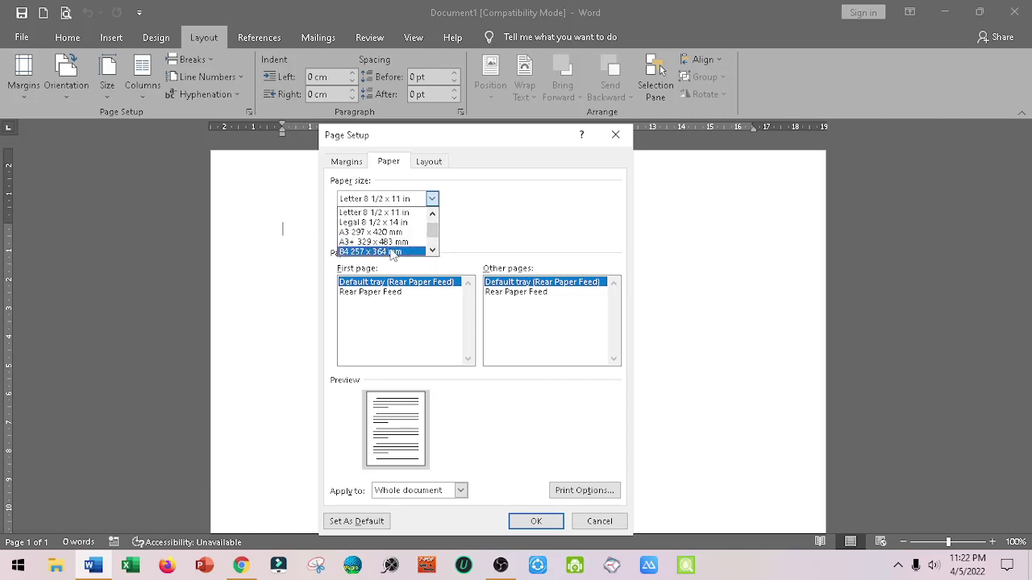
click(433, 251)
click(433, 250)
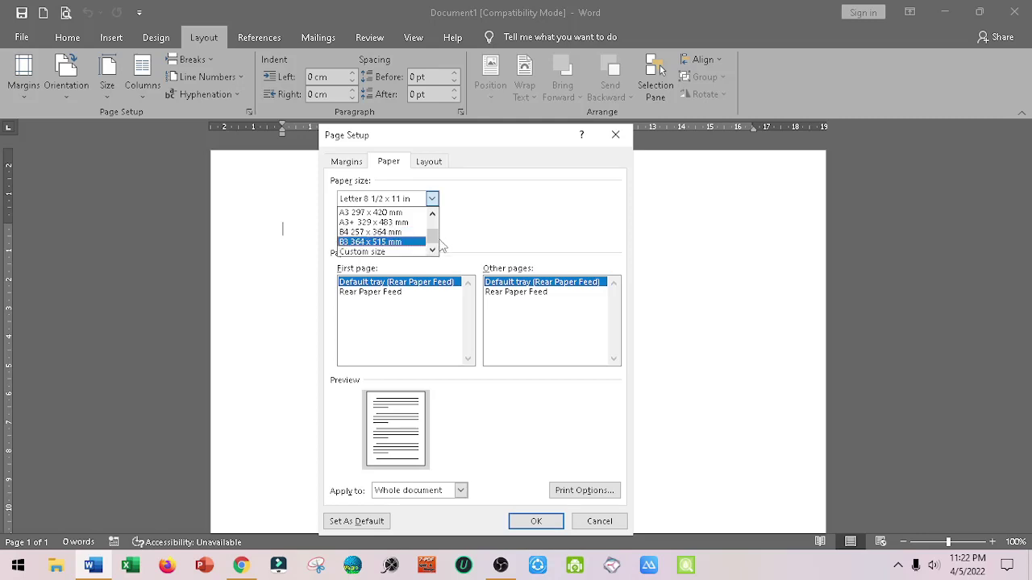
scroll(432, 235, up, 1)
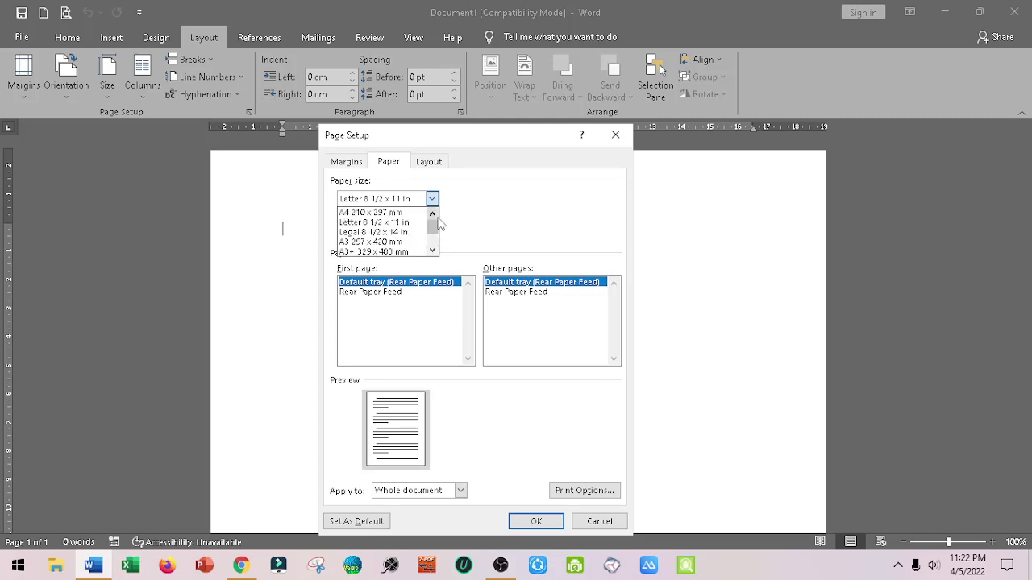
drag(439, 233, 439, 250)
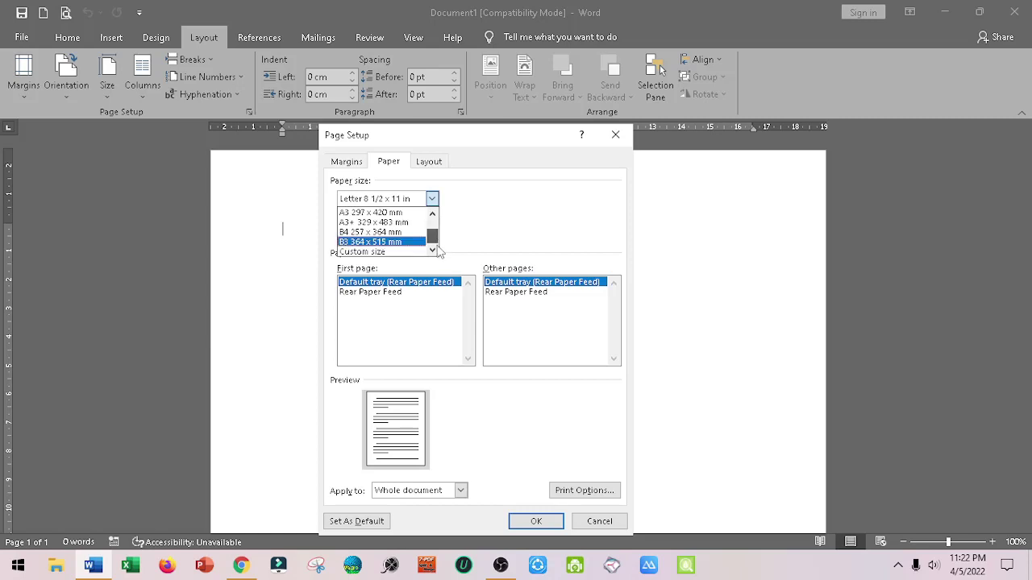
Try a Custom size paper with the height changed to 33, keeping Custom size selected.
click(379, 251)
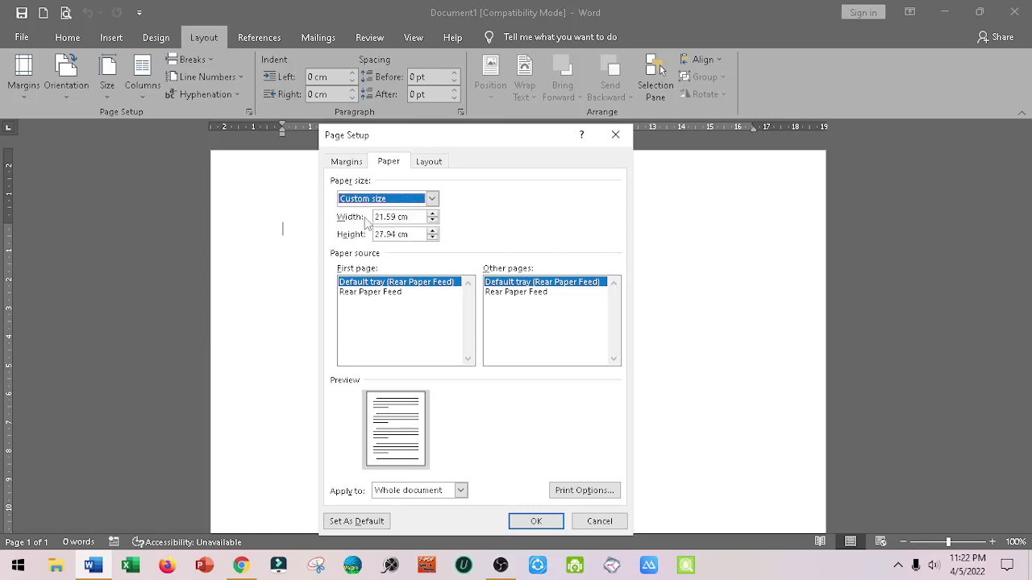
double_click(398, 235)
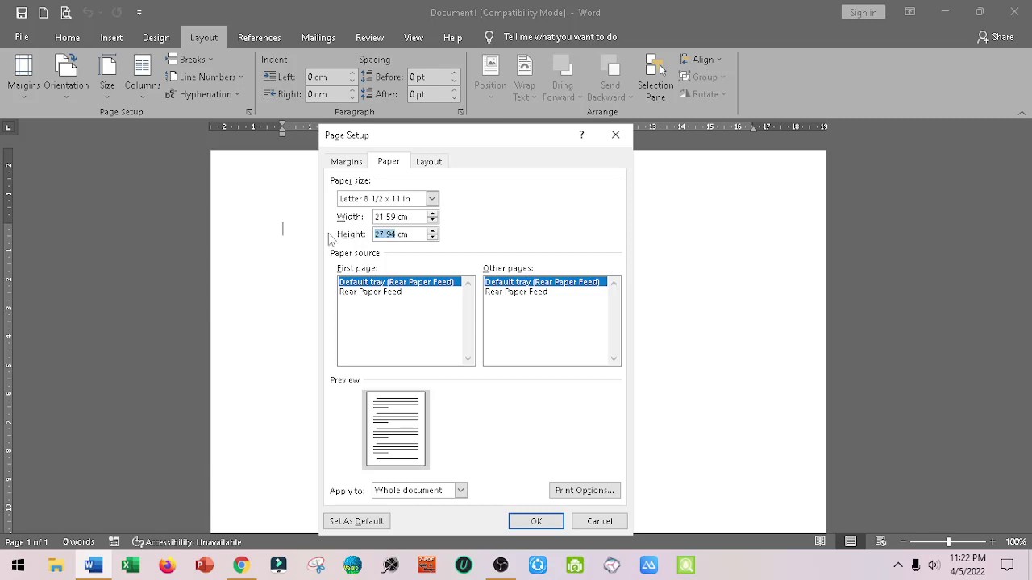
text(33)
click(432, 199)
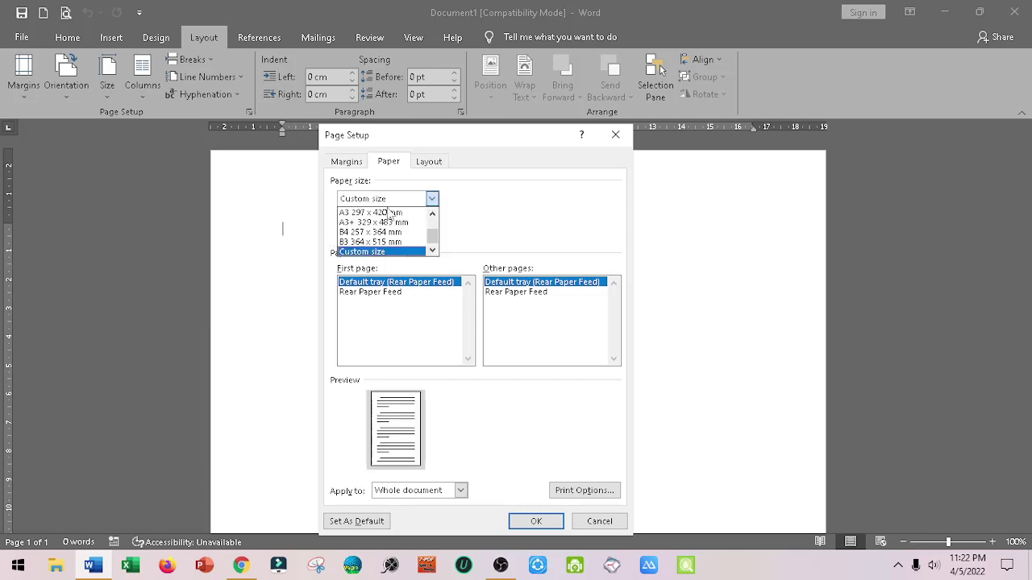
click(358, 252)
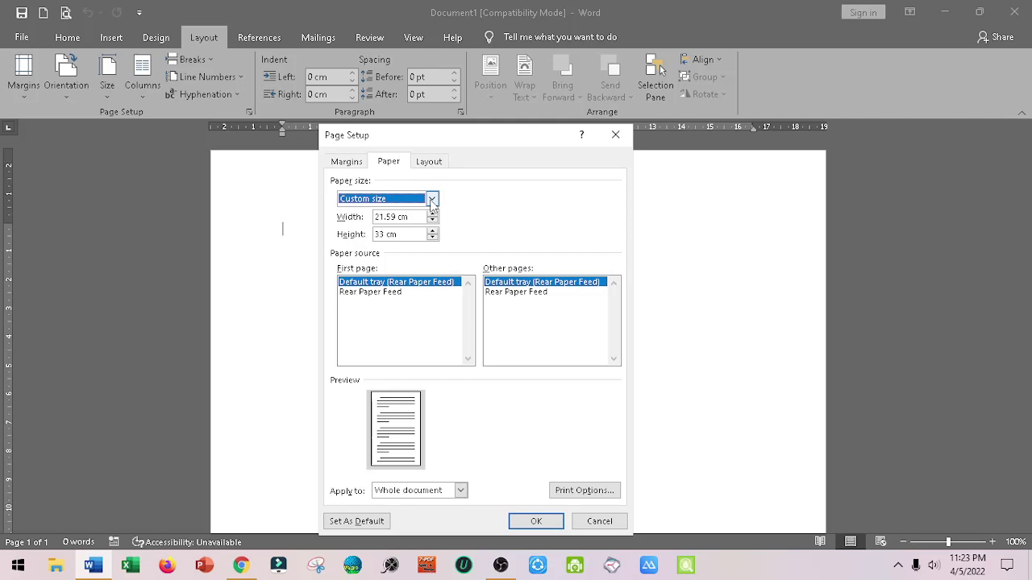
Check the paper size list again, find no F4, and cancel Page Setup.
click(431, 200)
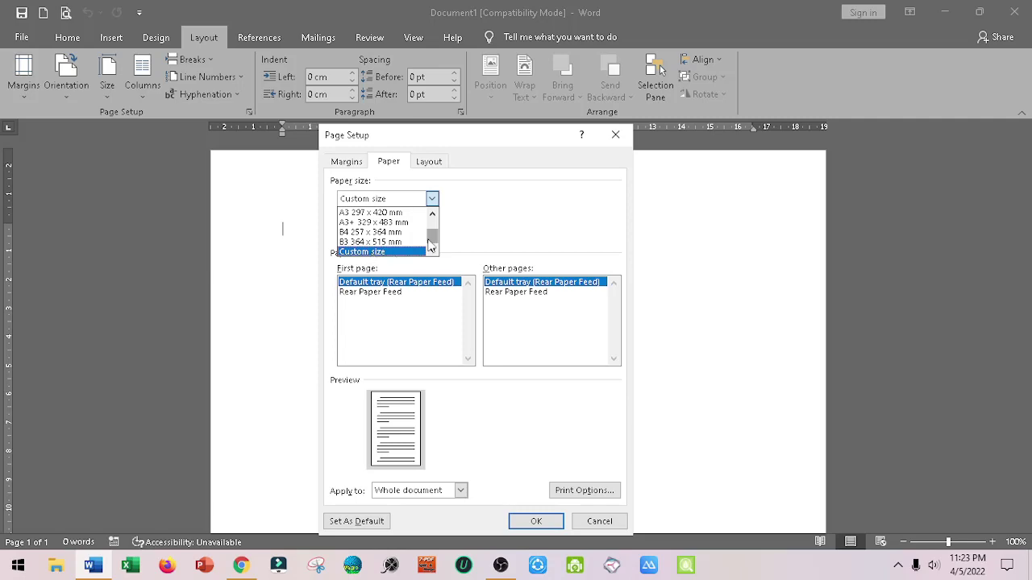
scroll(432, 232, up, 1)
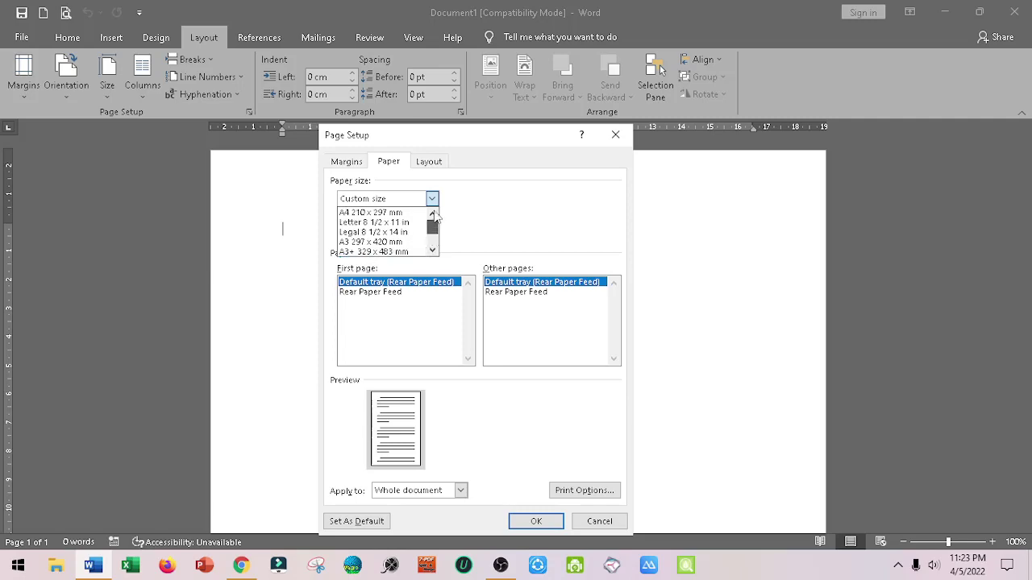
click(598, 521)
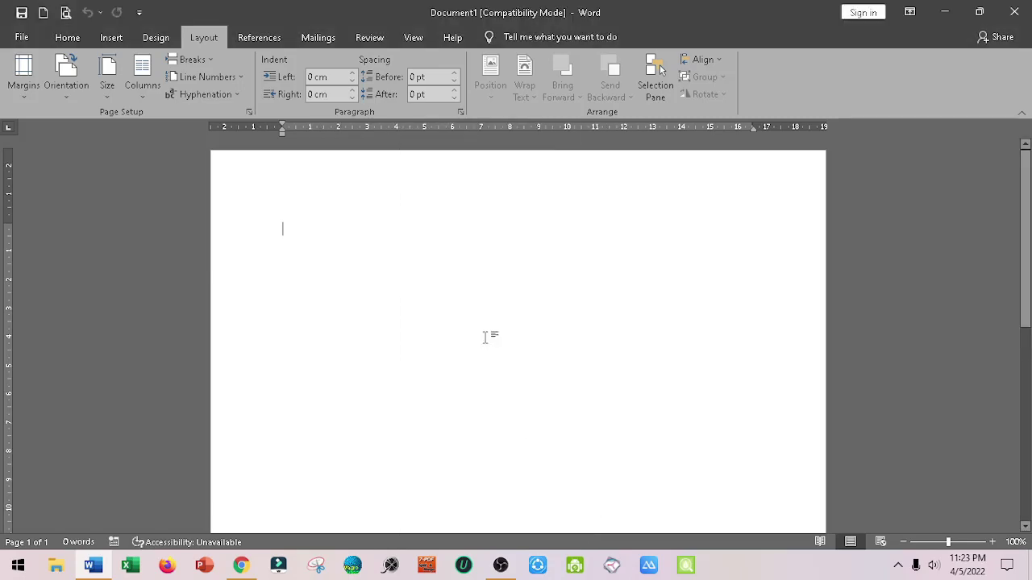
Close Word and open Windows Settings from the Start button's right-click menu.
click(1013, 12)
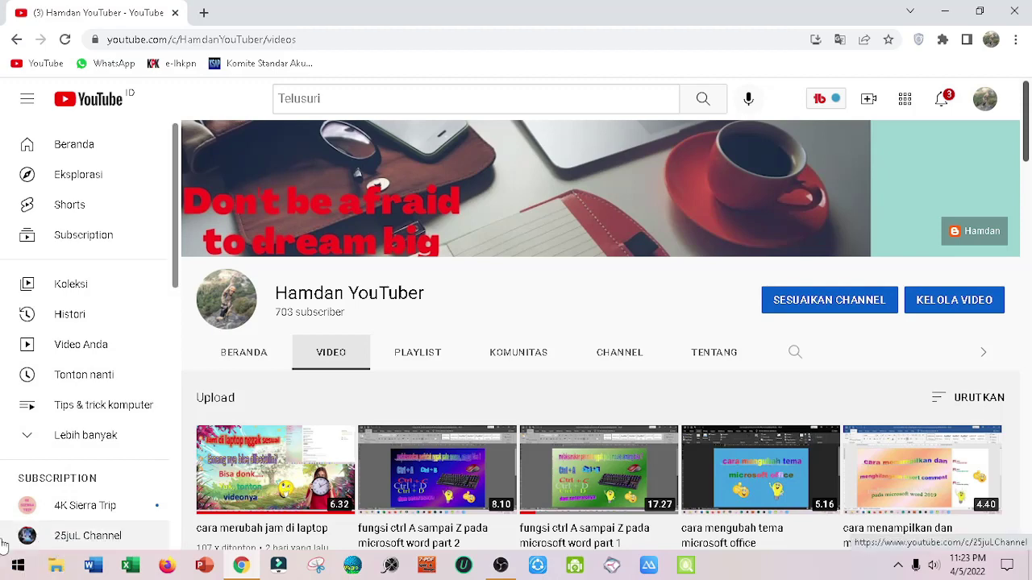
right_click(4, 569)
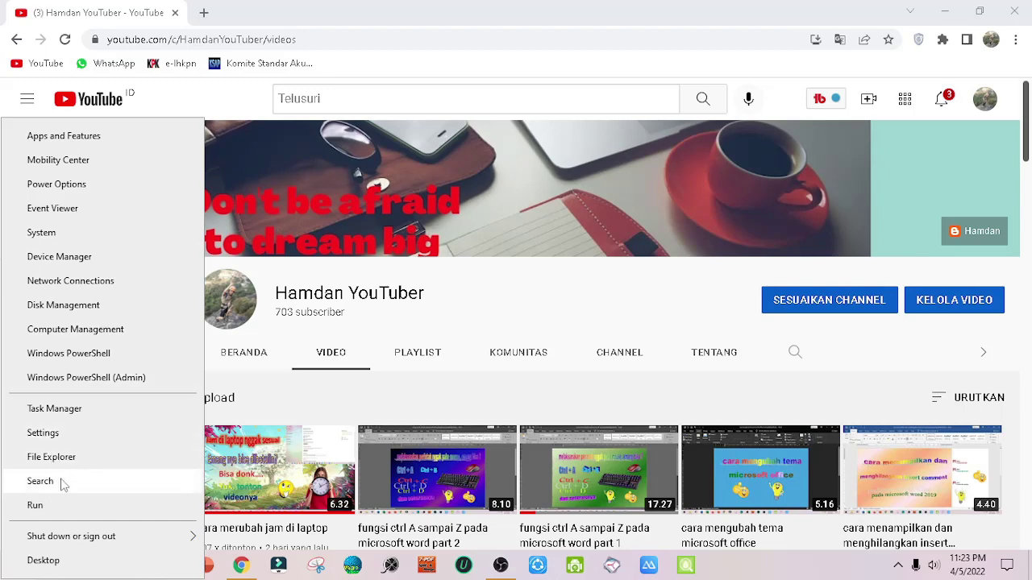
click(59, 436)
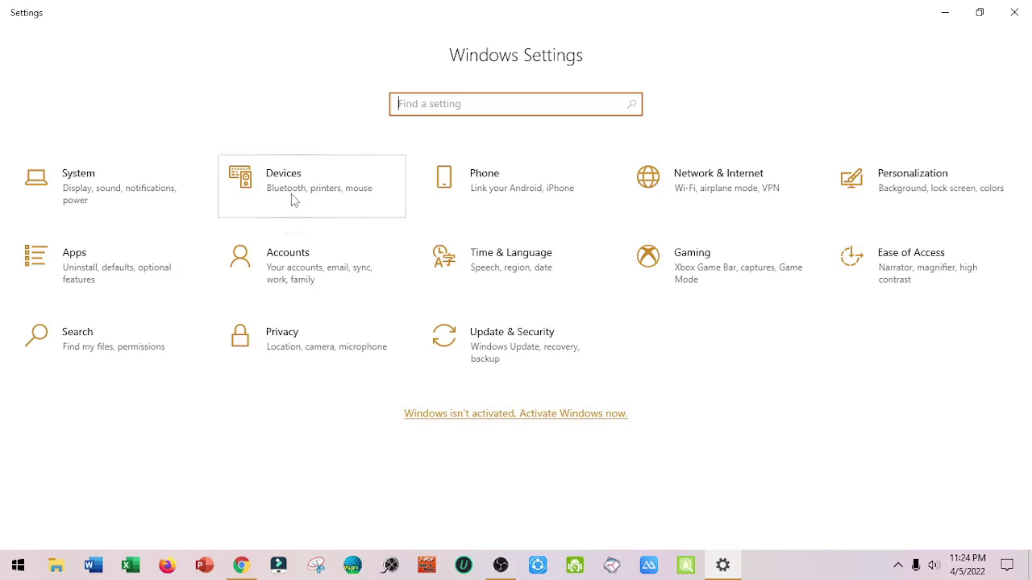
Go to Devices and open the Devices and Printers list.
click(275, 180)
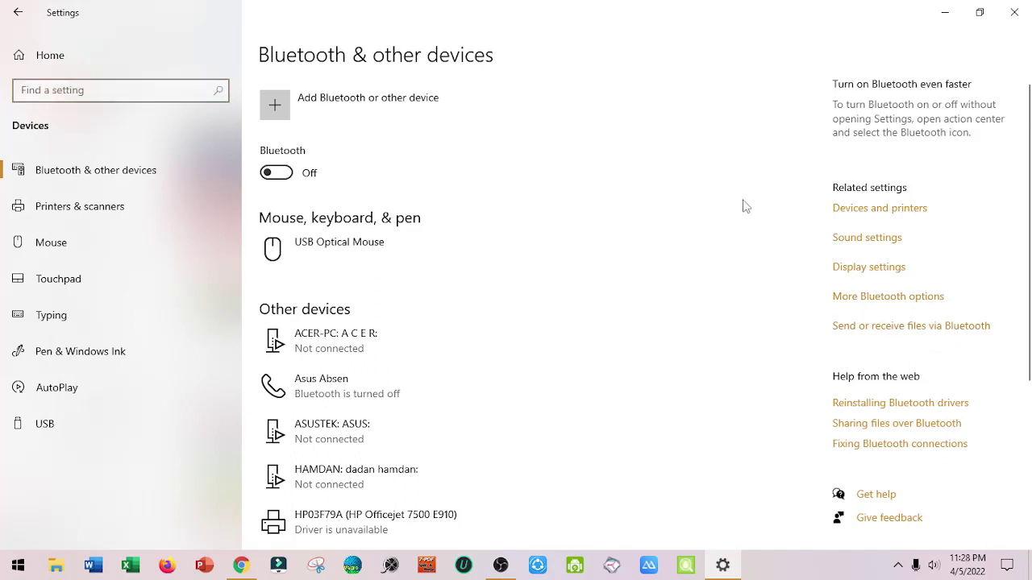
click(909, 211)
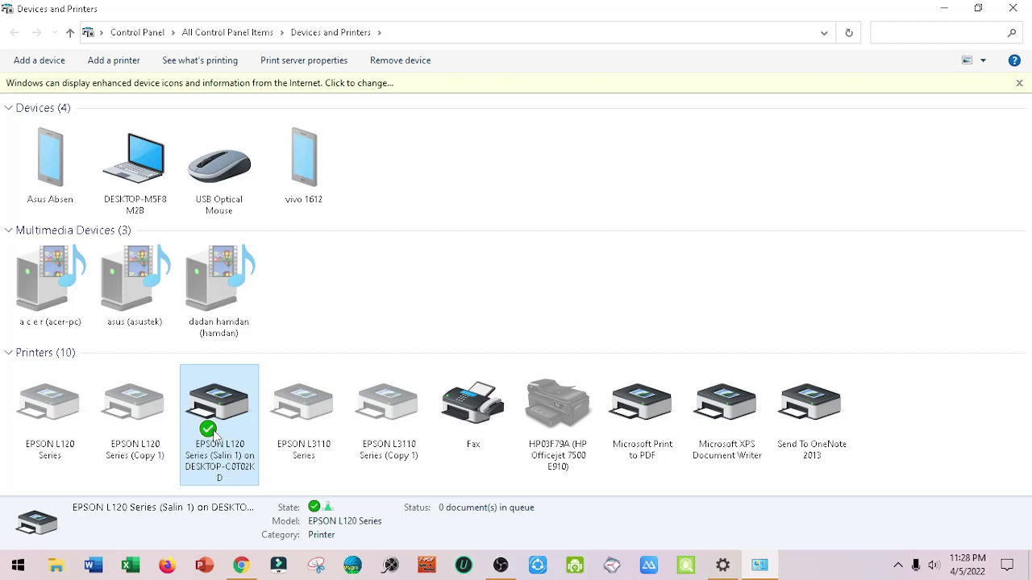
Open the EPSON L120 printing preferences and choose a User-Defined document size.
right_click(214, 431)
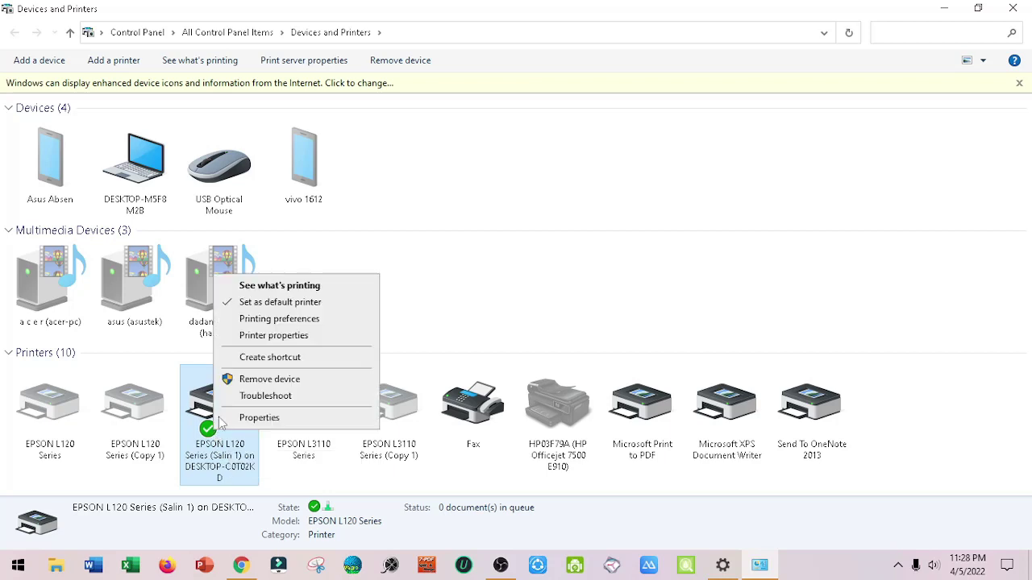
click(275, 319)
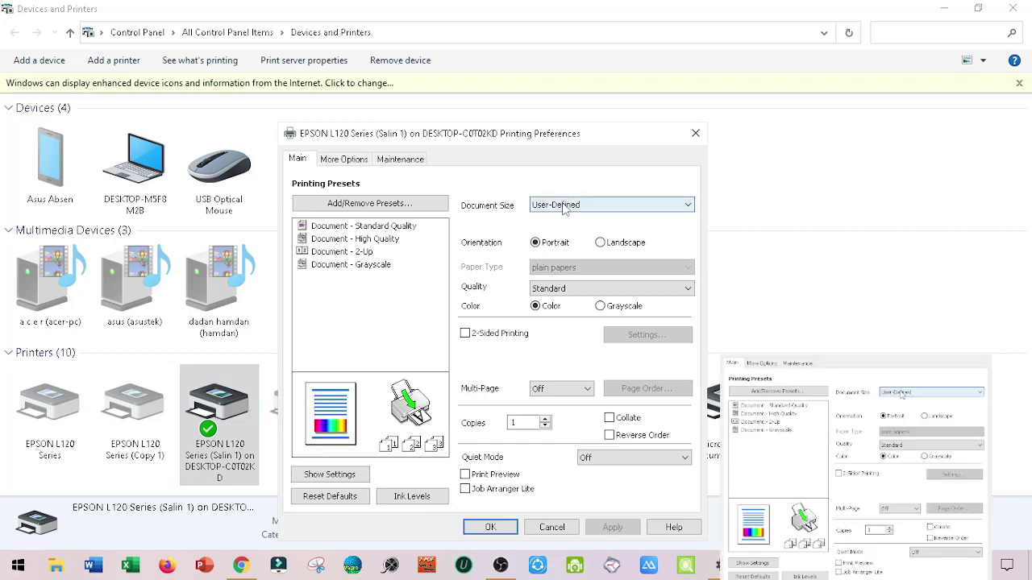
click(565, 207)
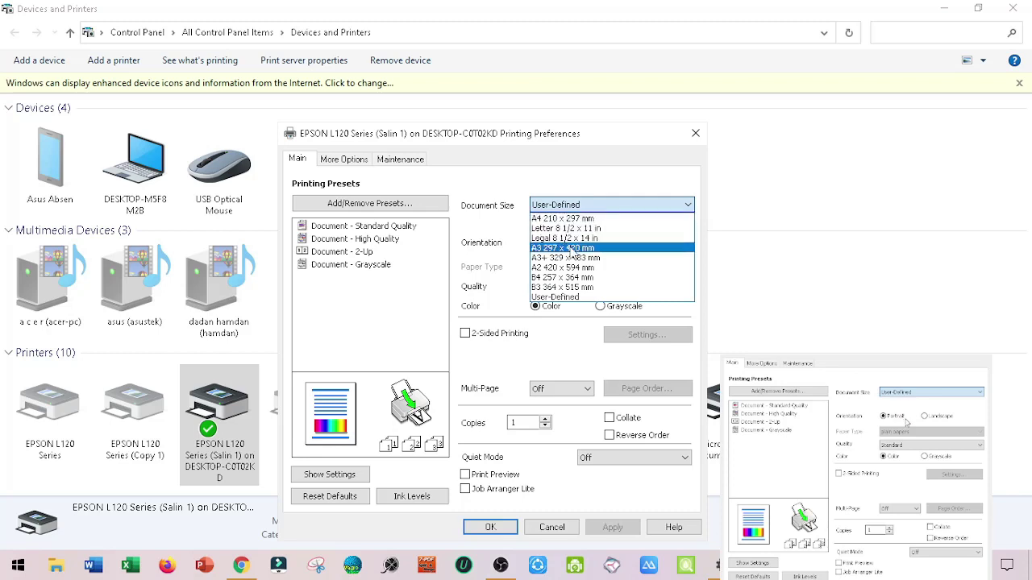
click(565, 297)
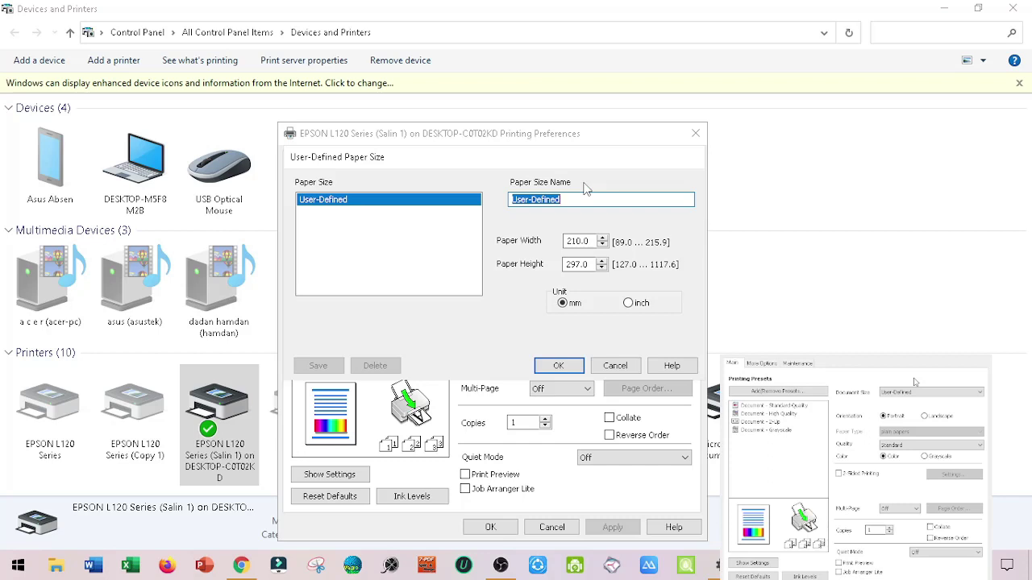
Enter F4 as the Paper Size Name.
text(F4)
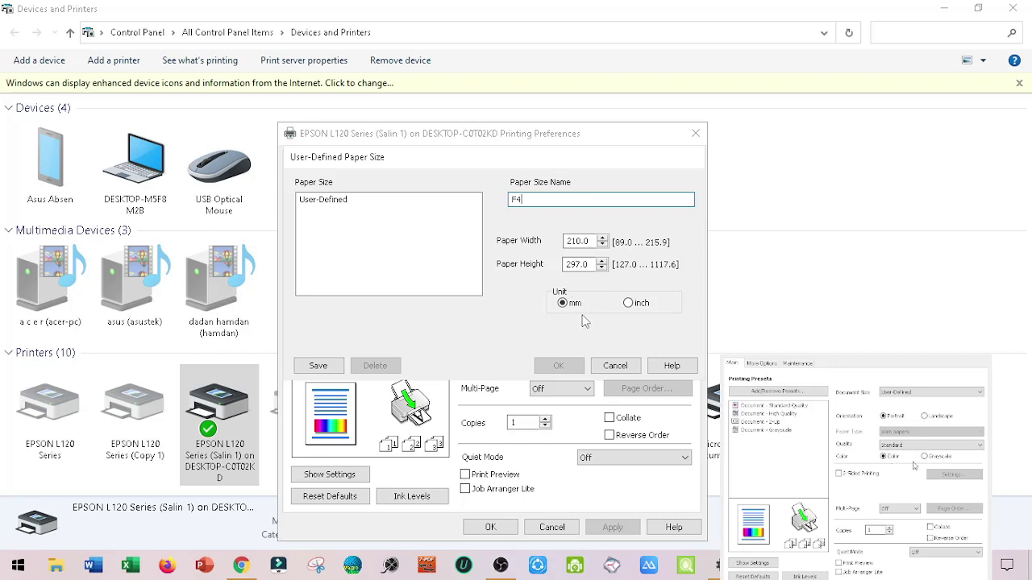
Set the F4 paper width to 215.9 mm and height to 330.0 mm, then save it.
click(580, 240)
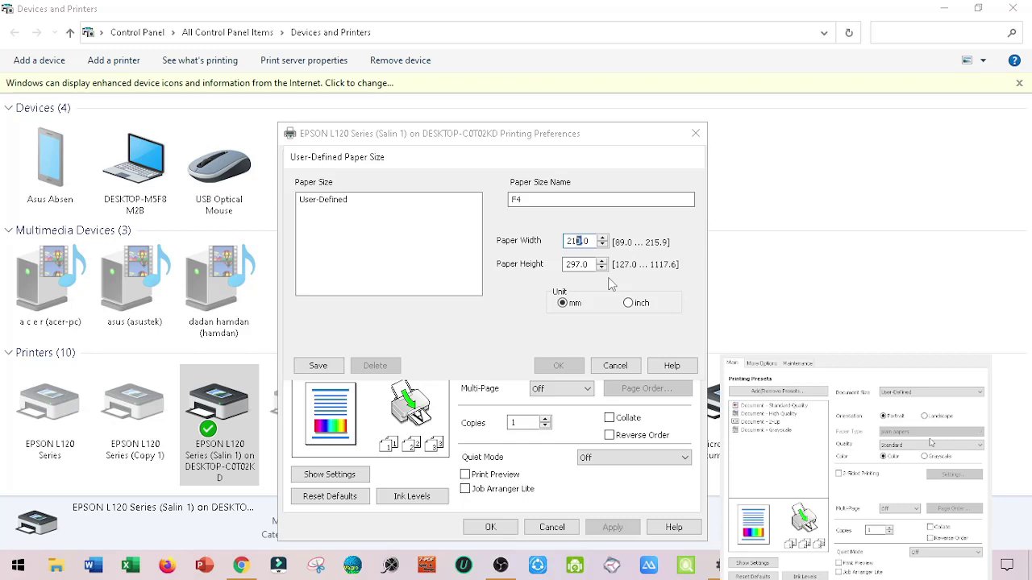
text(5)
drag(582, 265, 541, 267)
text(330)
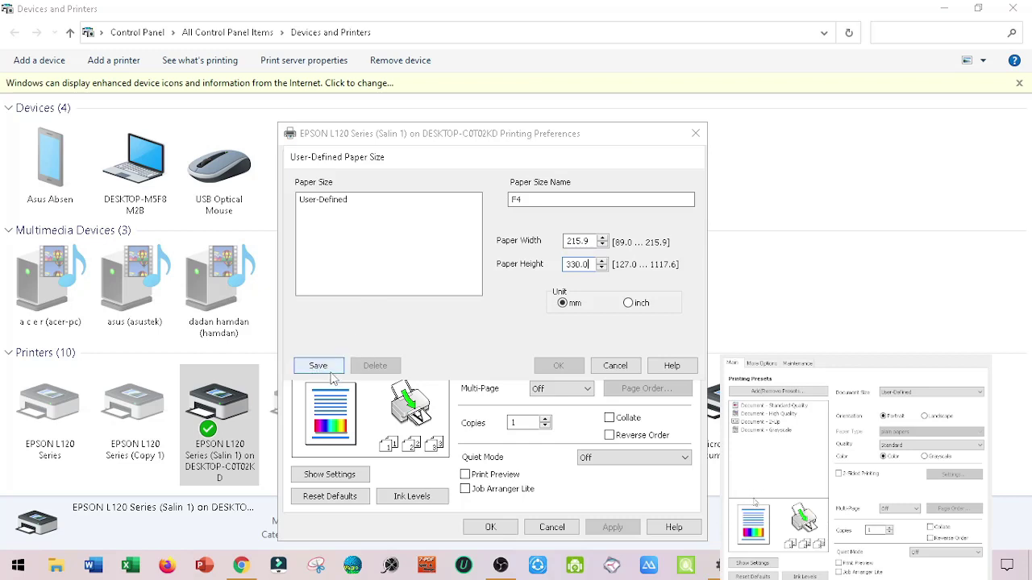
click(331, 367)
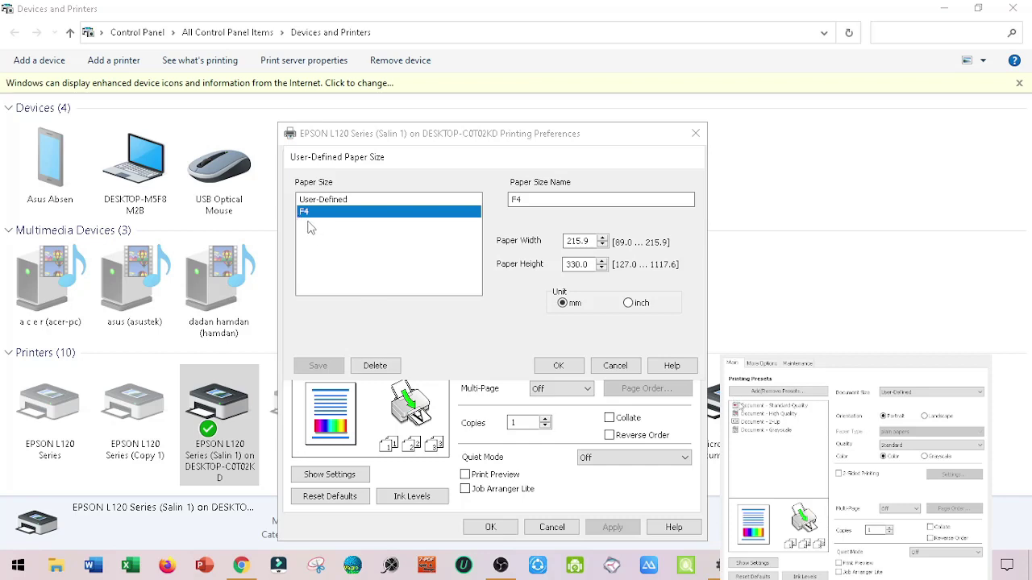
Confirm F4 as the Epson document size, close the printer windows, and reopen Word.
click(556, 367)
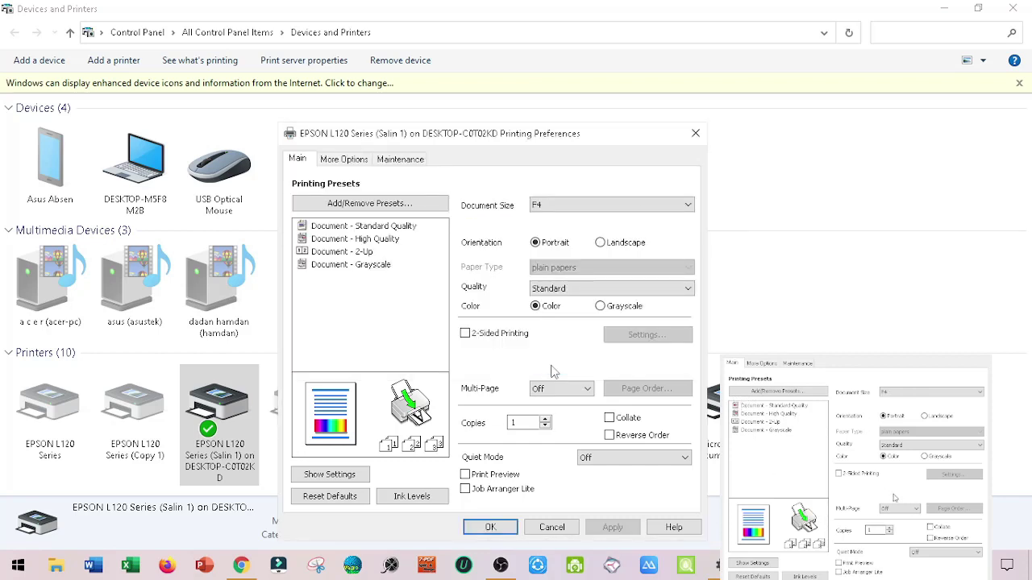
click(491, 529)
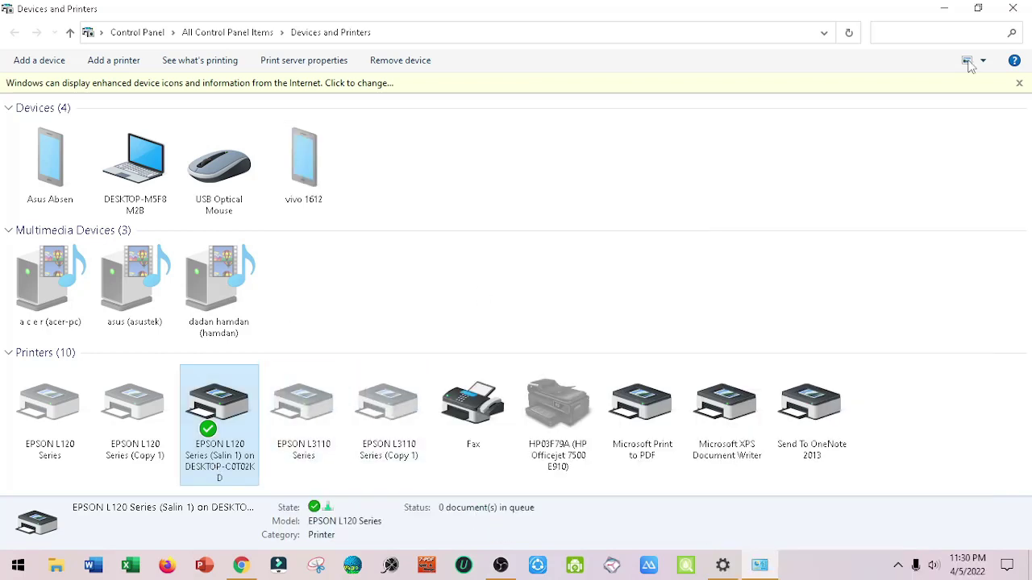
click(948, 10)
click(941, 9)
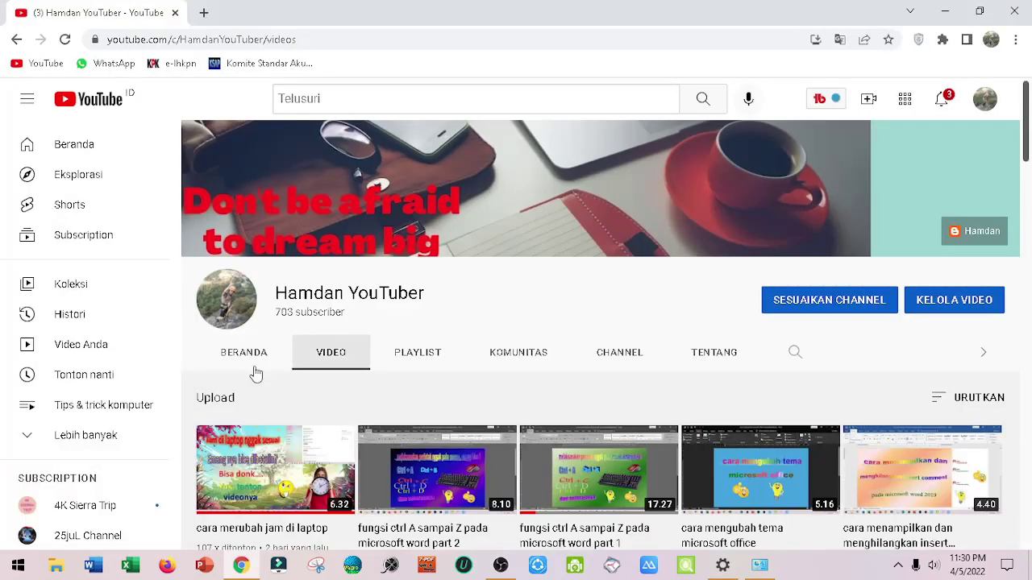
click(95, 567)
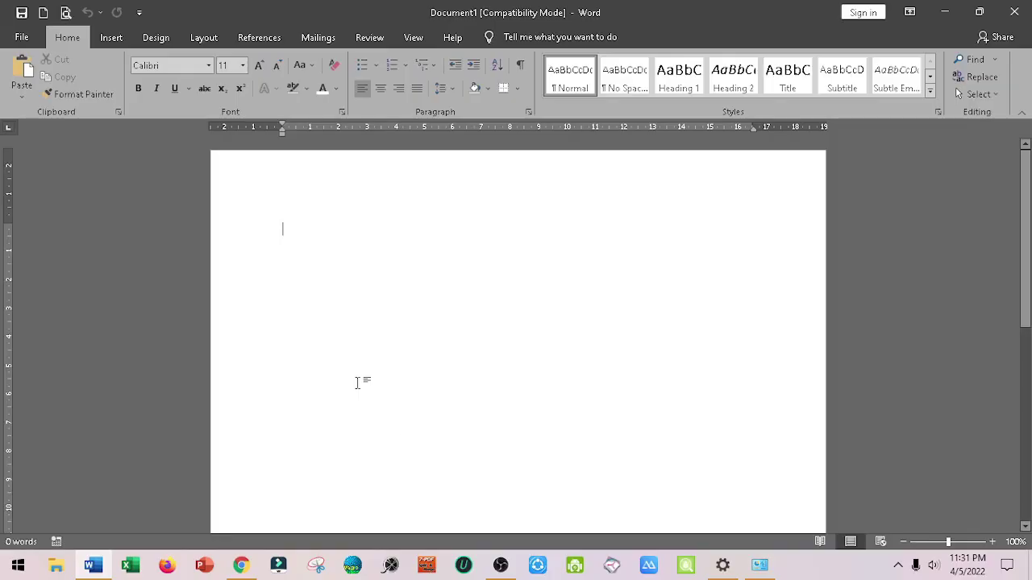
In Page Setup's Paper tab, choose F4 (21.59 × 33 cm) as the paper size.
click(204, 38)
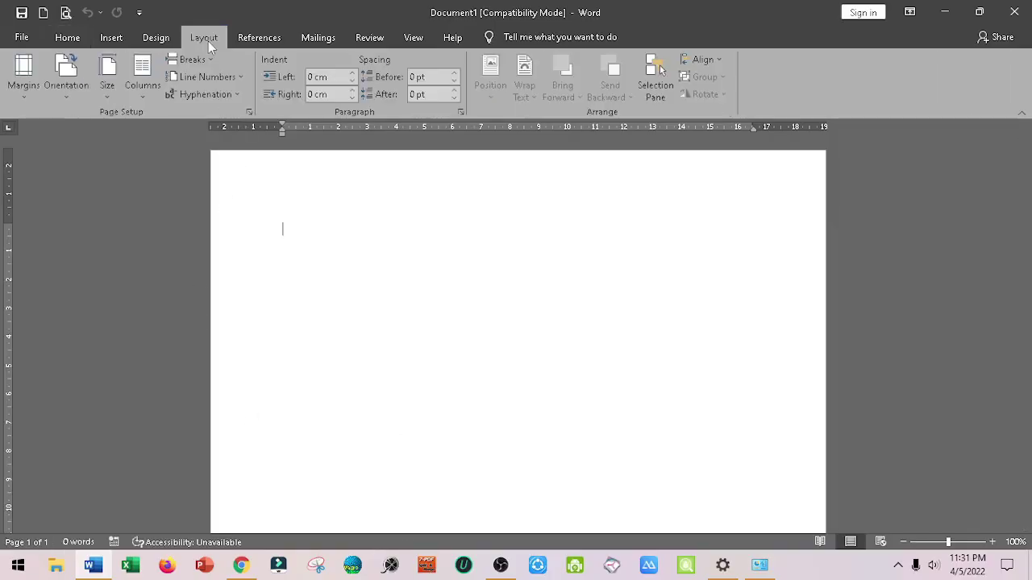
click(249, 112)
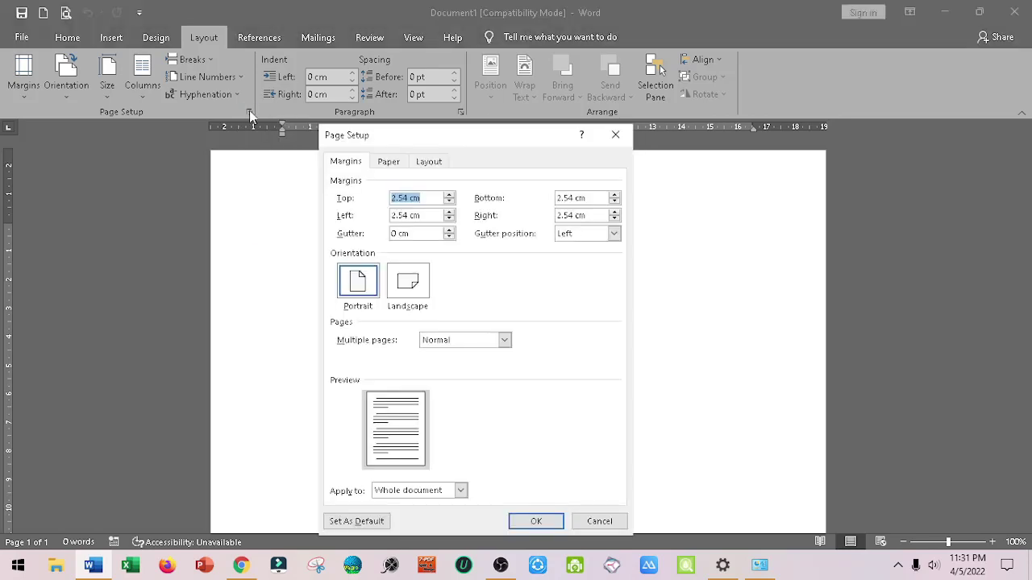
click(390, 162)
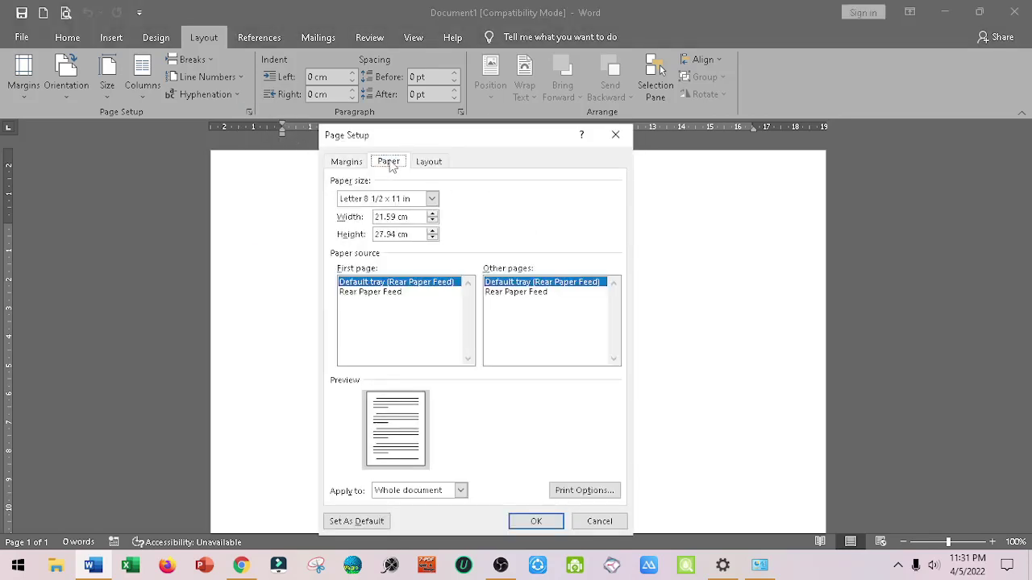
click(432, 199)
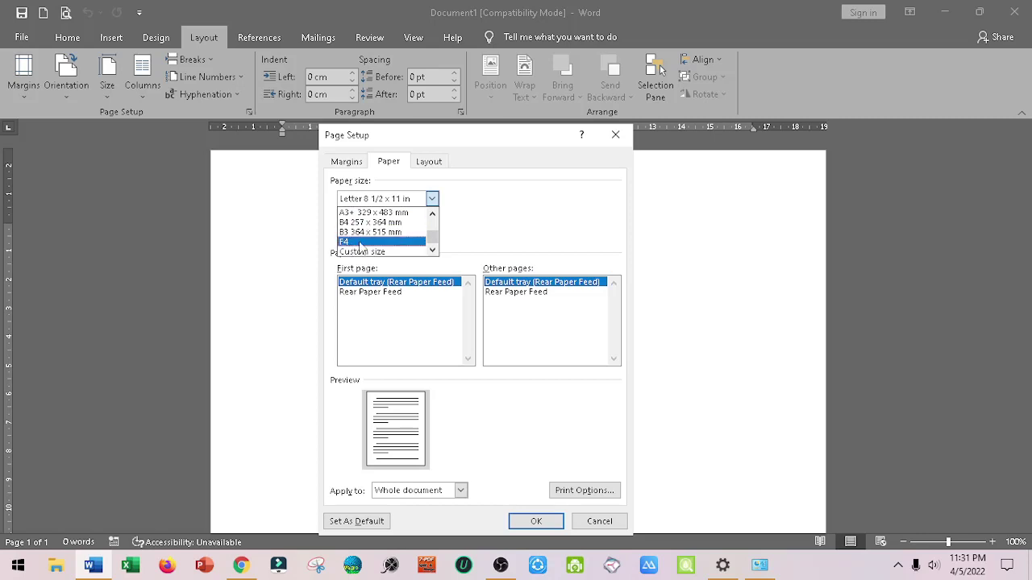
click(361, 242)
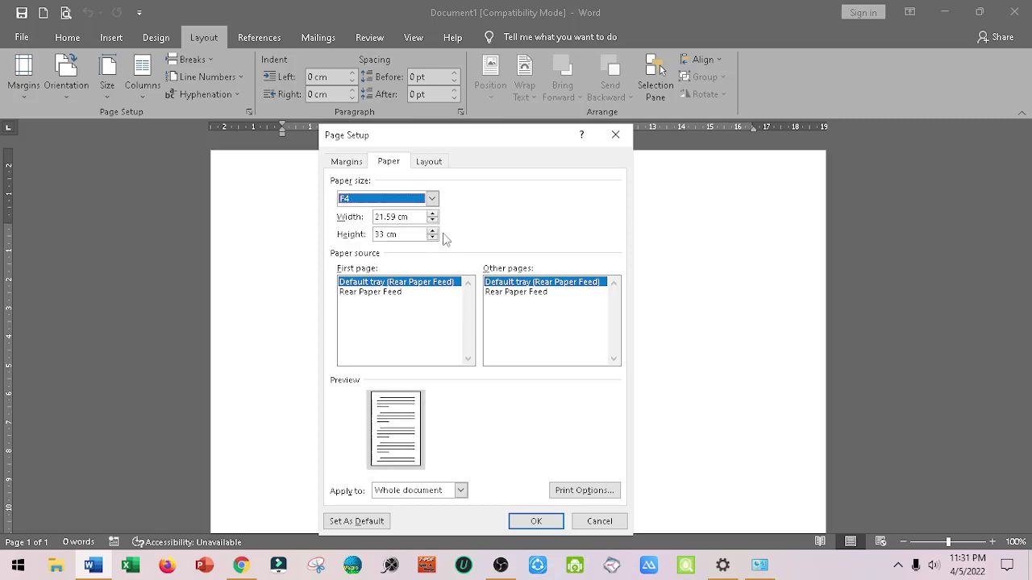